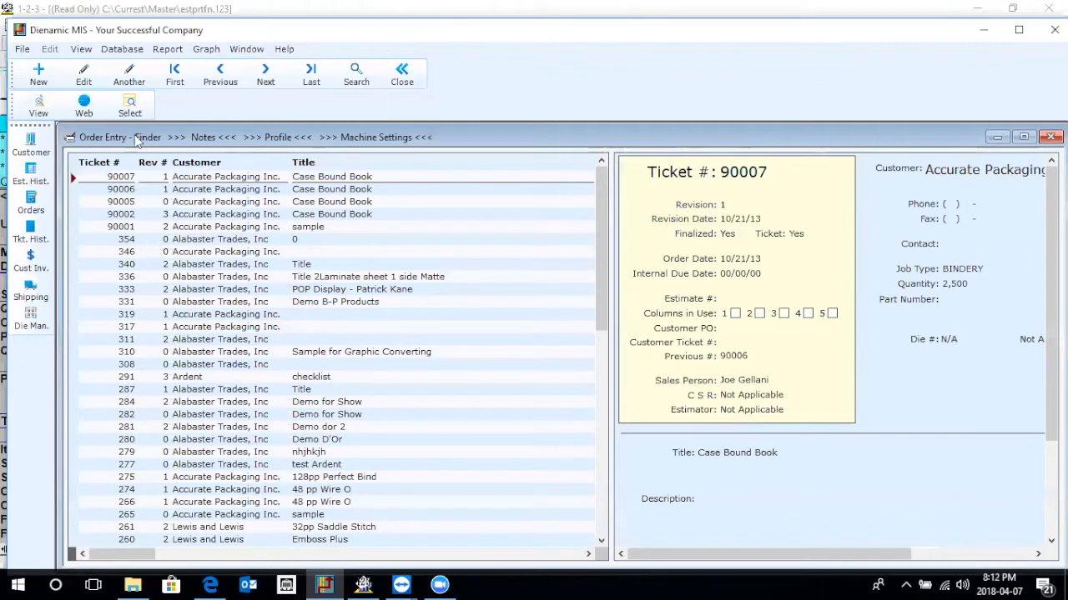
# Create a new order from estimate 51044A, accepting the CSR login and using the Add From Estimate mode with column 1.
pyautogui.click(42, 79)
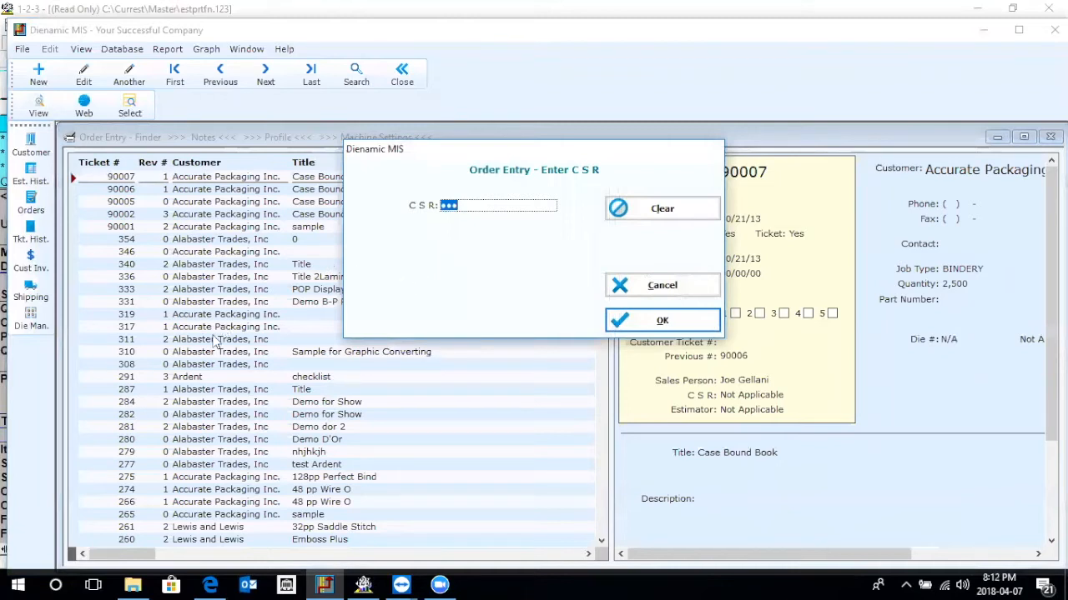
pyautogui.click(653, 323)
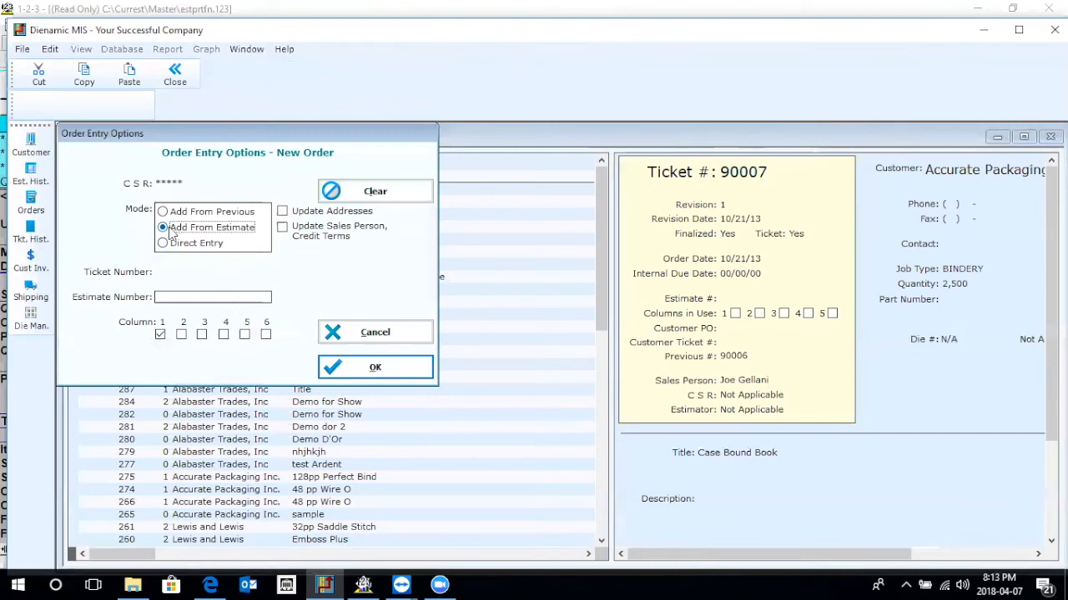
pyautogui.click(193, 300)
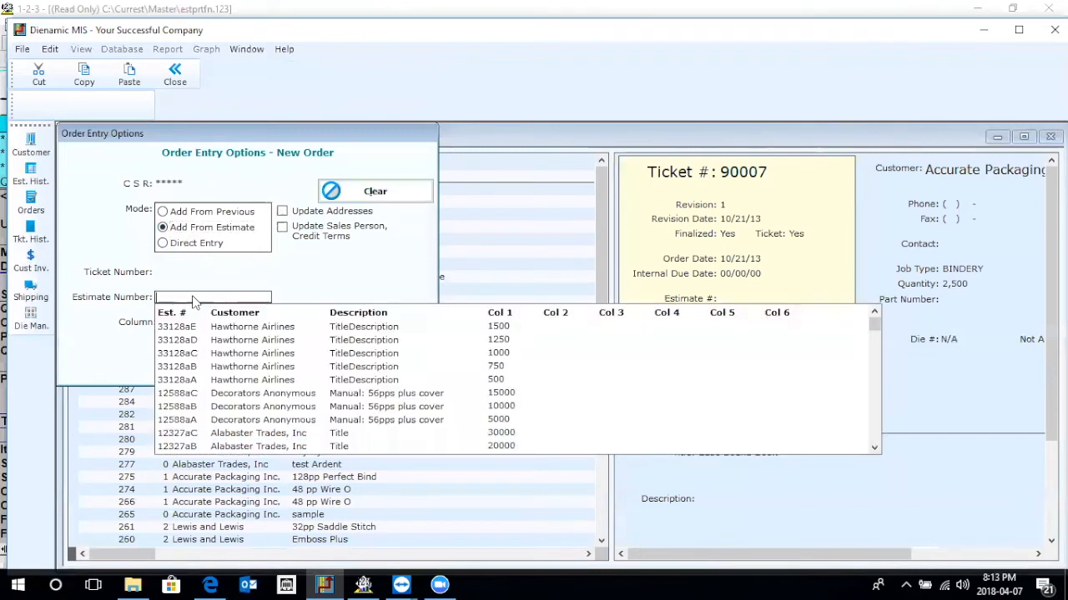
pyautogui.write('51044')
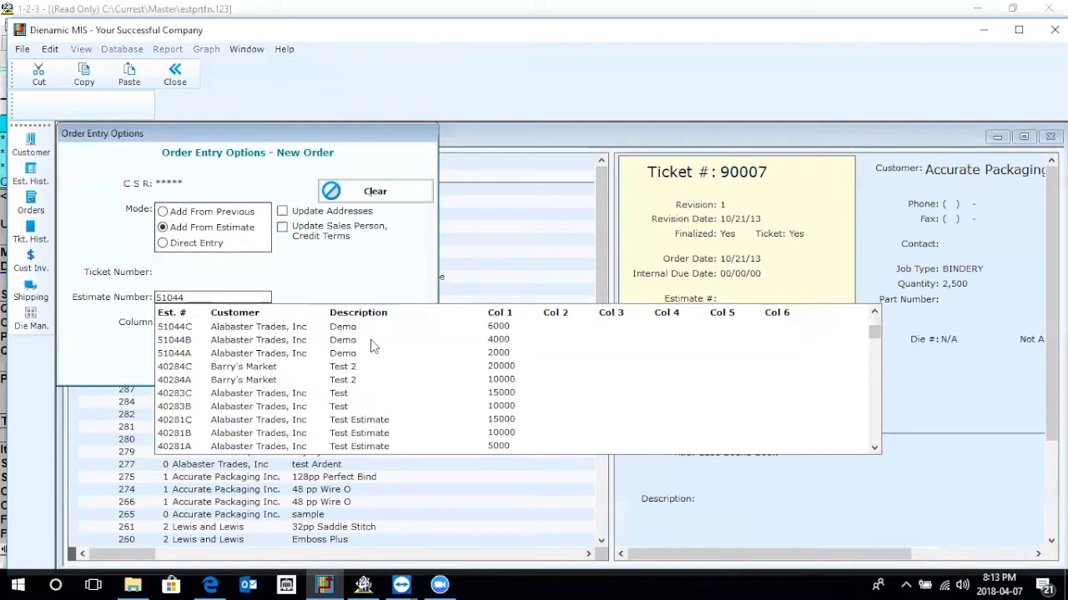
pyautogui.click(345, 353)
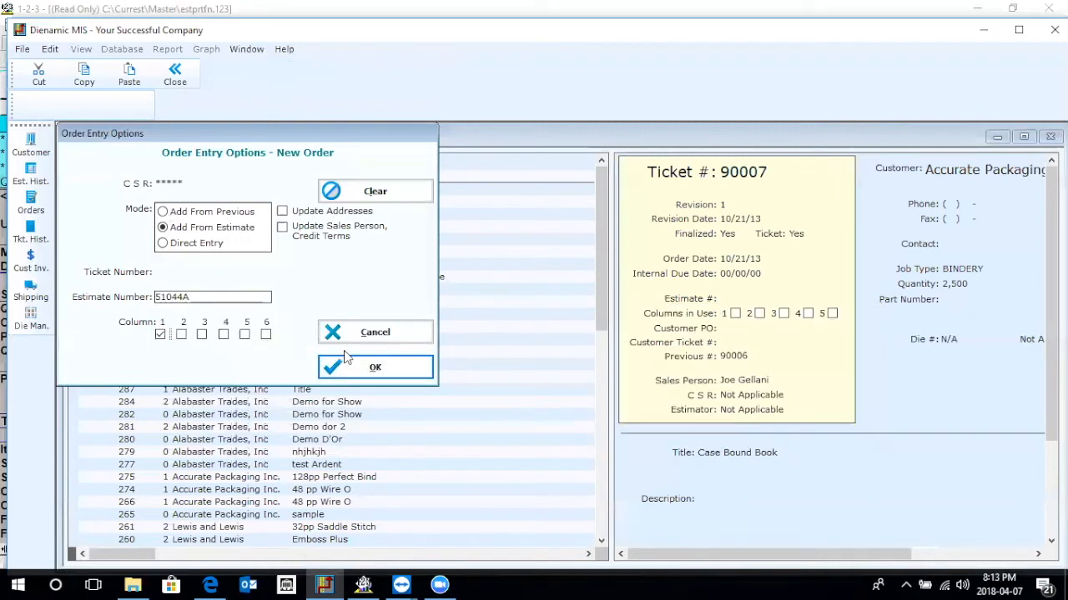
pyautogui.click(380, 373)
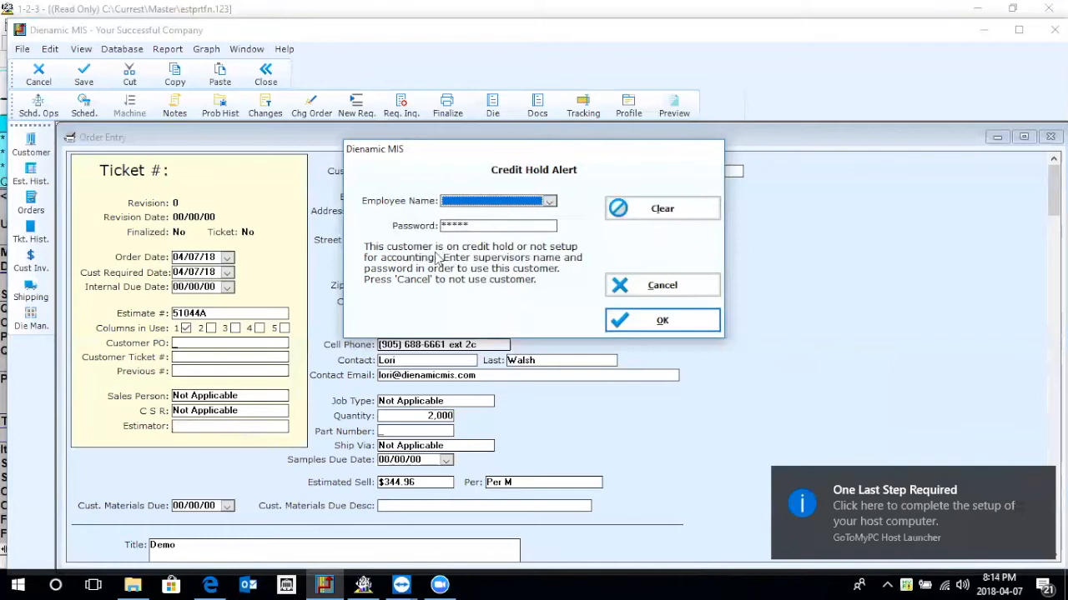
# Authorize the customer's credit hold by choosing the supervisor's employee name and entering the supervisor password.
pyautogui.click(471, 205)
pyautogui.press('m')
pyautogui.press('m')
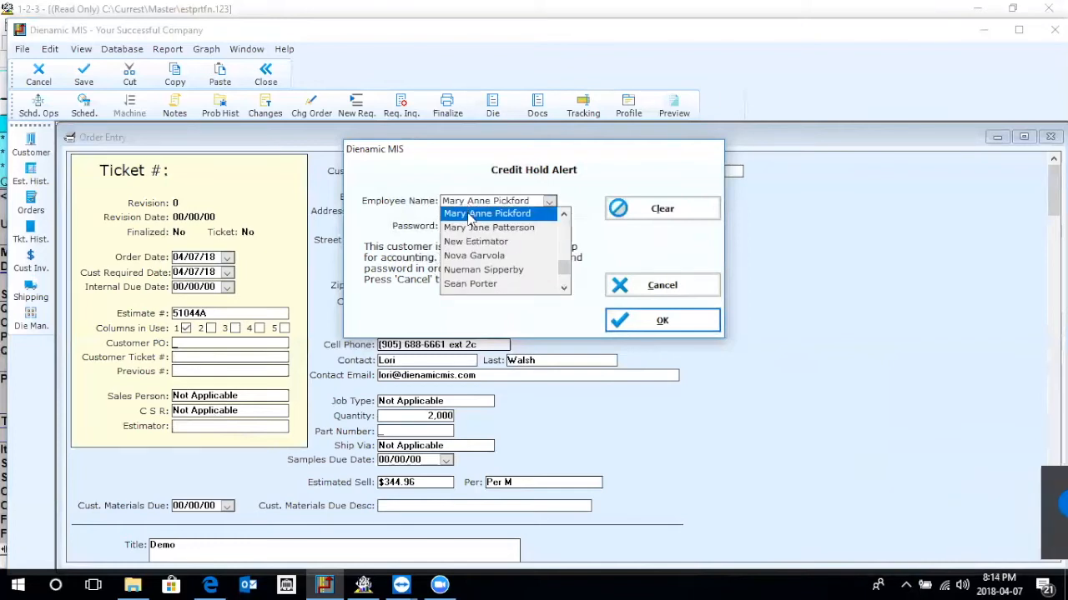
pyautogui.click(478, 231)
pyautogui.click(459, 231)
pyautogui.write('***')
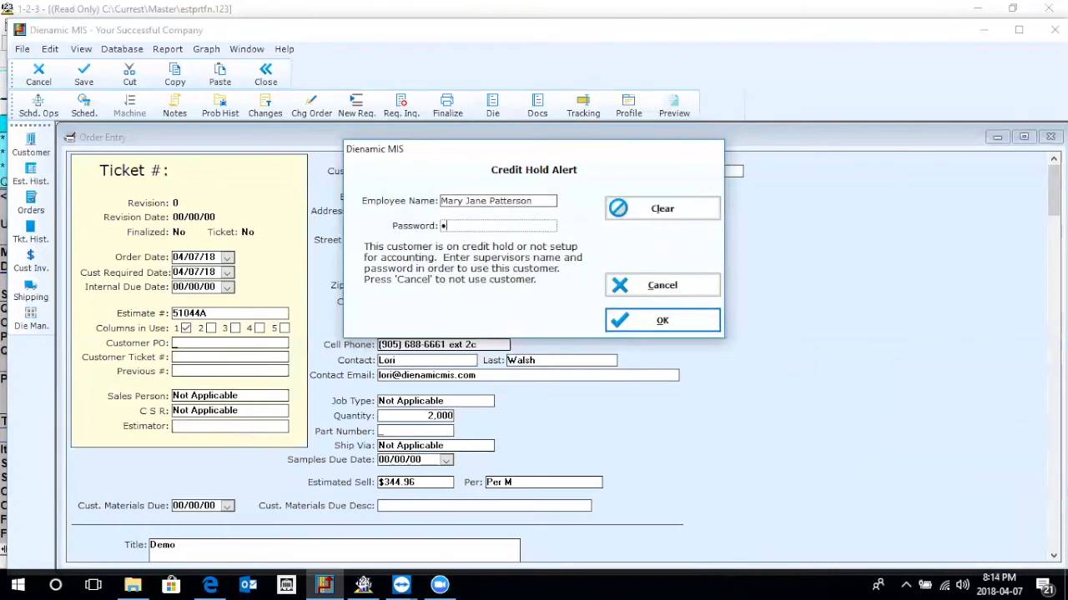
pyautogui.press('Return')
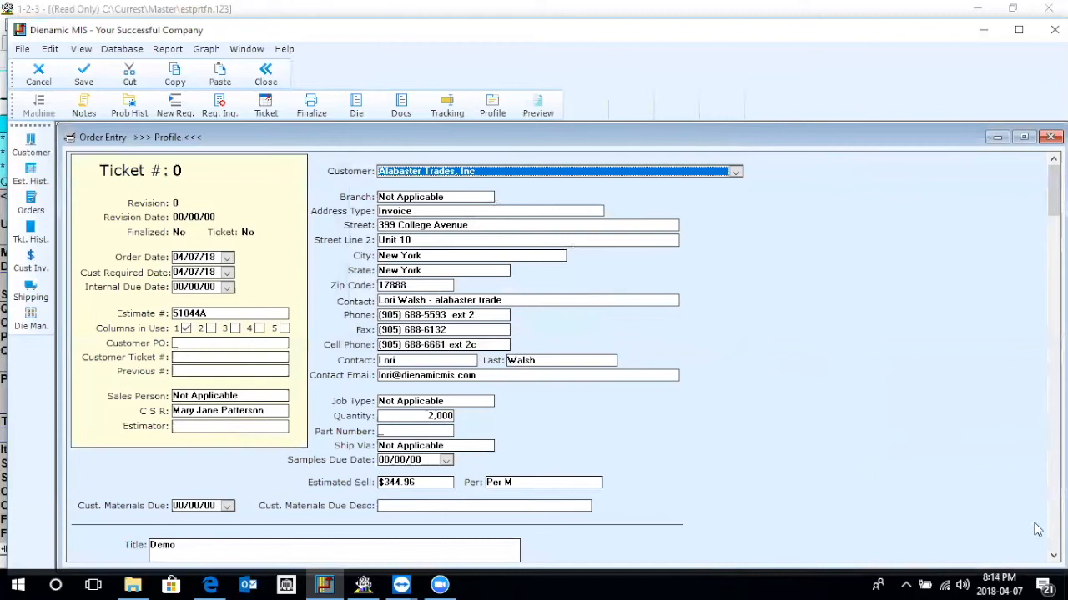
# Change the order's title to "Demo fffff" and save the order.
pyautogui.click(1053, 556)
pyautogui.click(1054, 556)
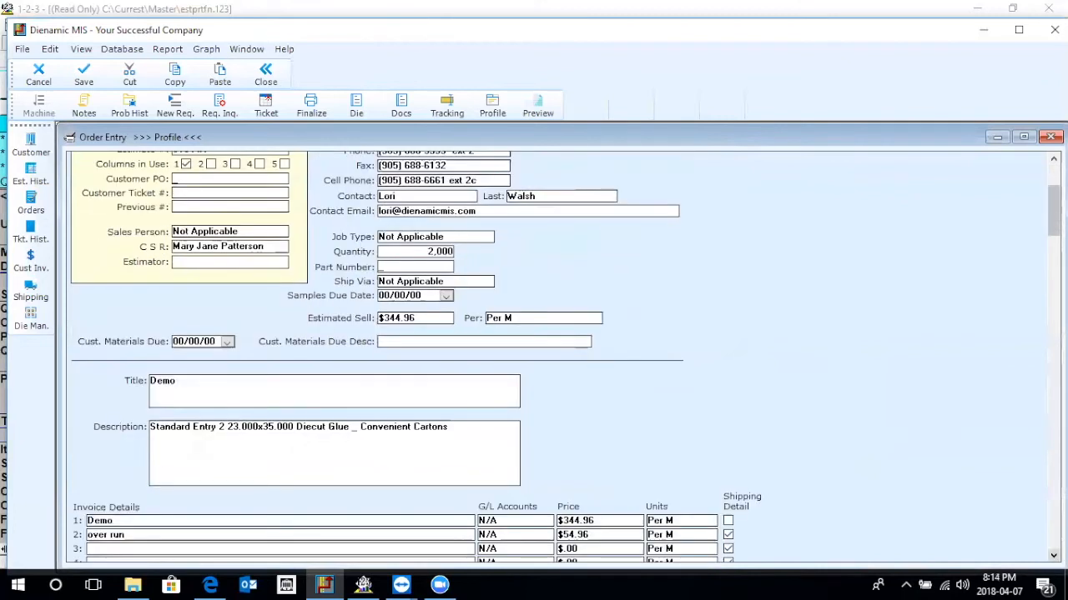
pyautogui.click(1054, 555)
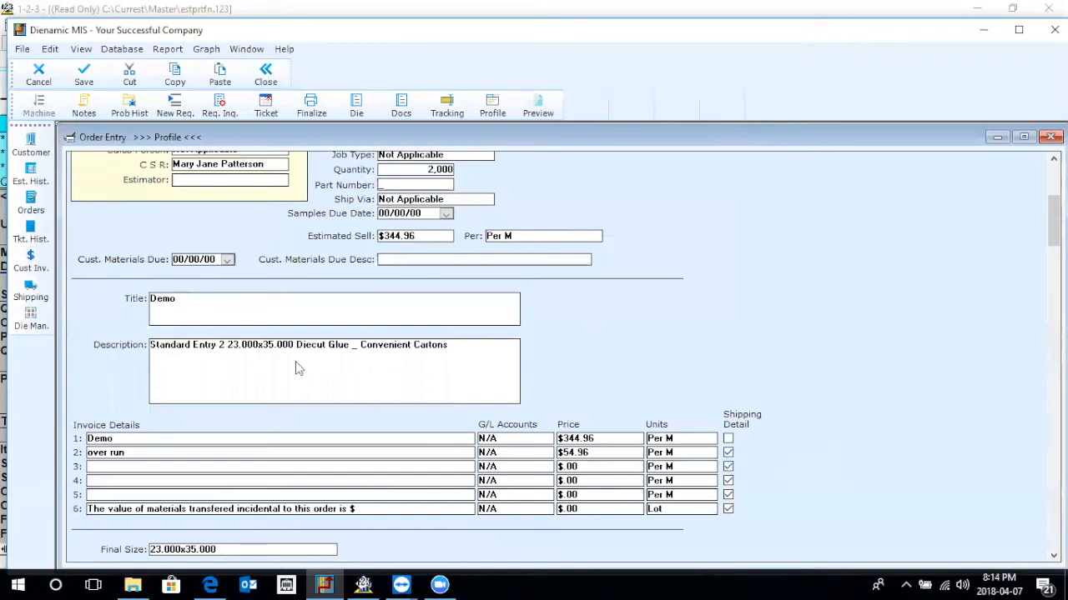
pyautogui.click(185, 299)
pyautogui.write('fffff')
pyautogui.scroll(-5, 361, 450)
pyautogui.scroll(5, 361, 449)
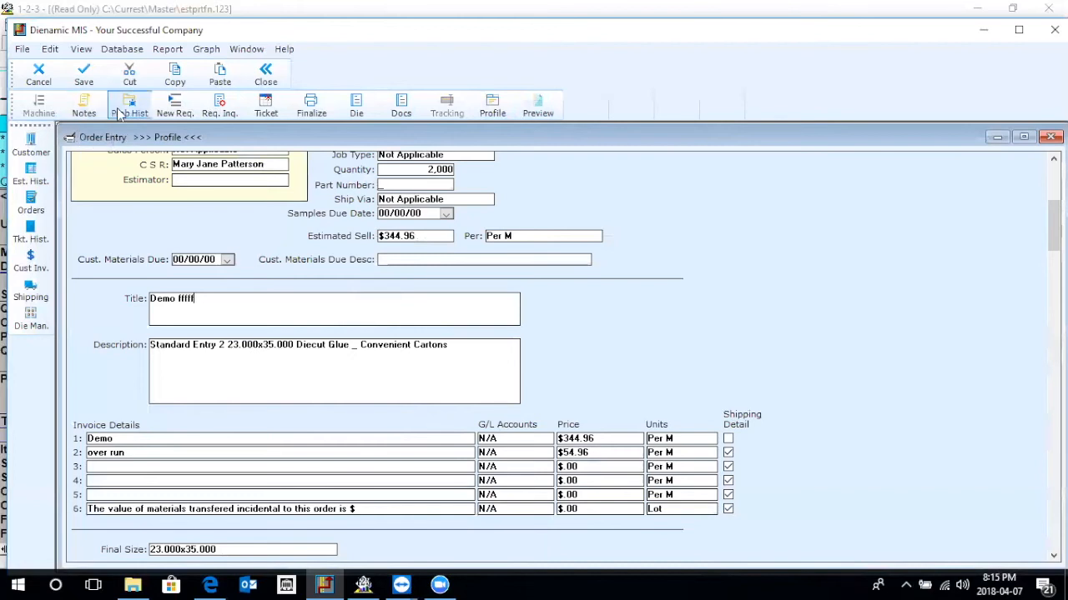
pyautogui.click(84, 81)
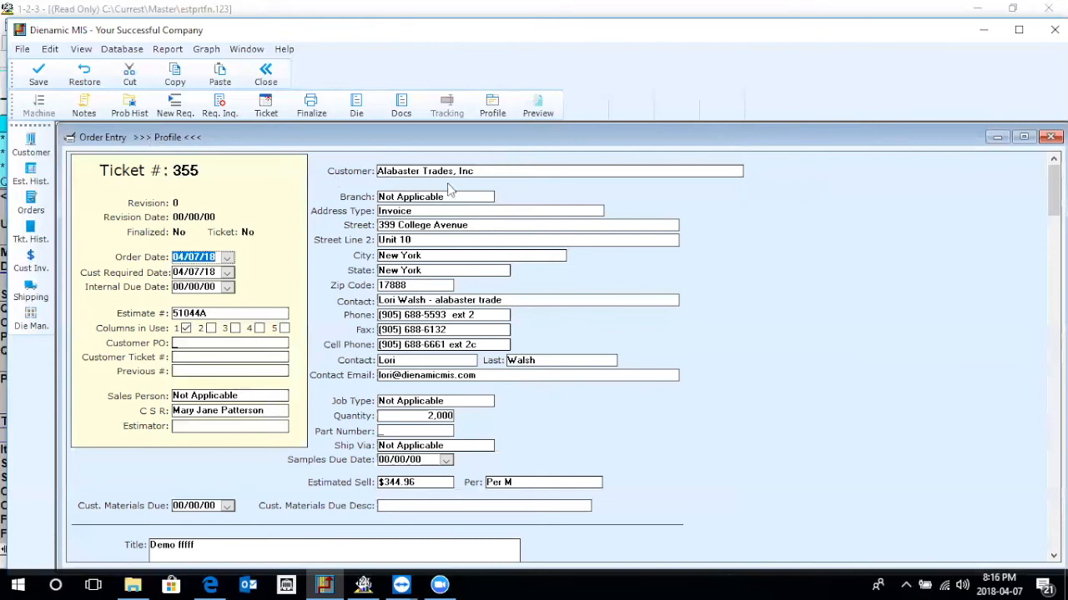
# Copy the line "must have 5%" from the customer's profile notes, and close the profile with its changes saved.
pyautogui.click(489, 108)
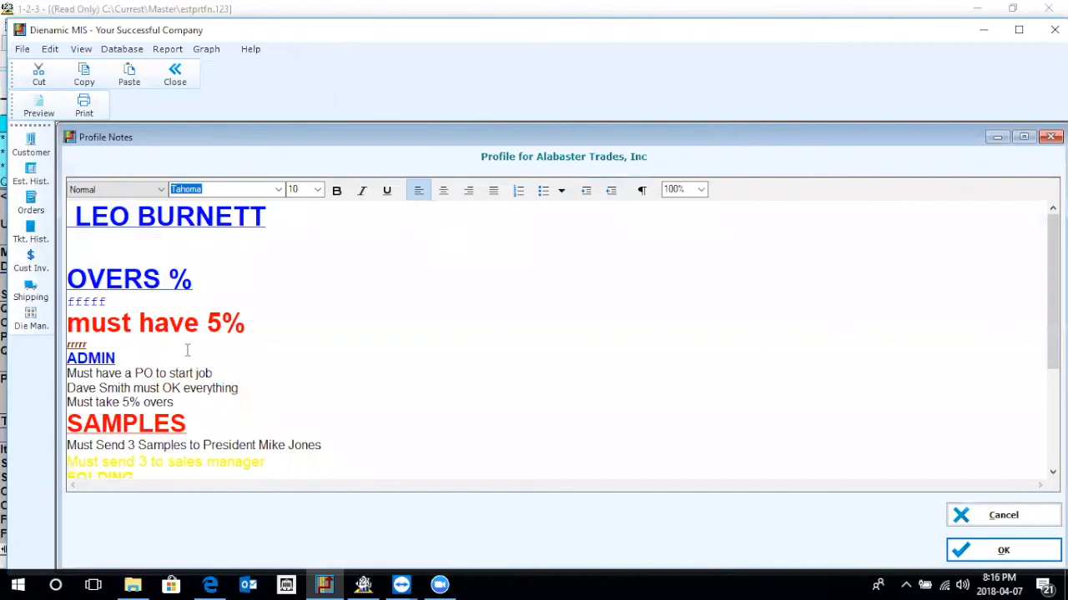
pyautogui.moveTo(74, 327); pyautogui.dragTo(245, 325)
pyautogui.press('cmd+c')
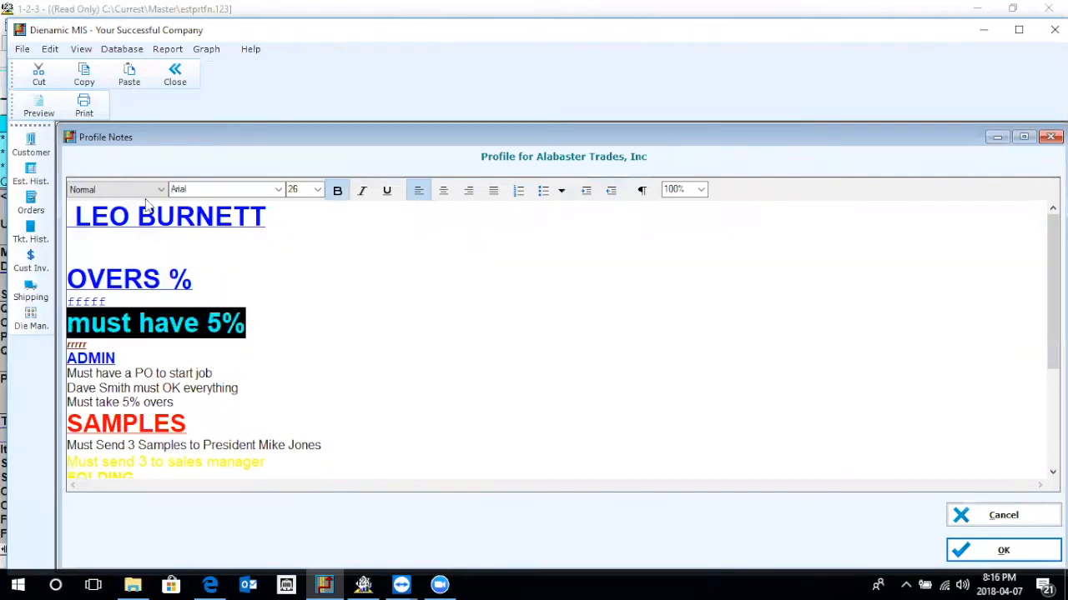
pyautogui.click(175, 79)
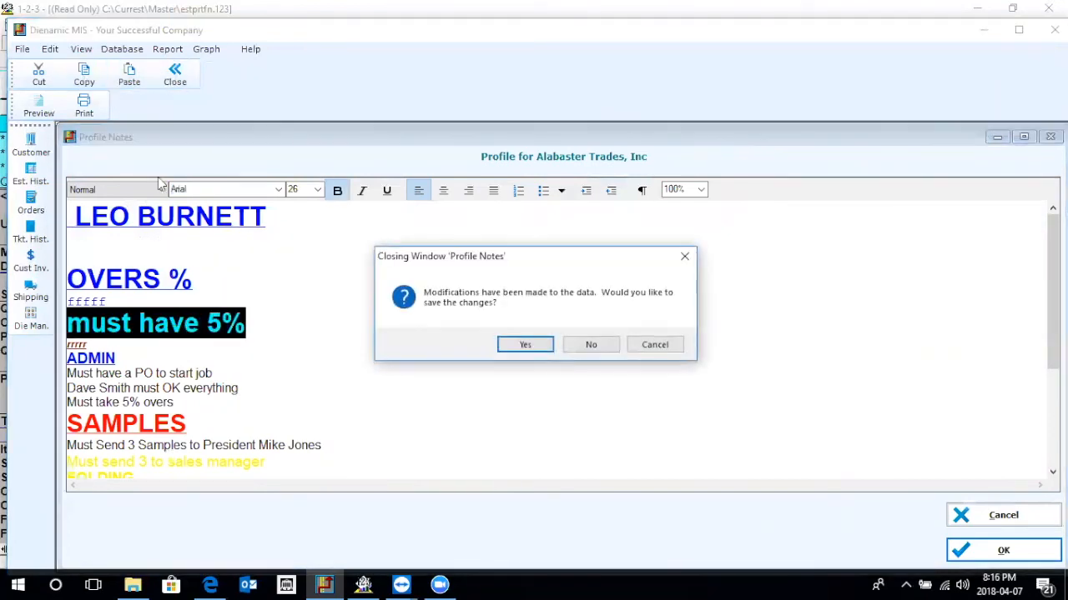
pyautogui.click(525, 346)
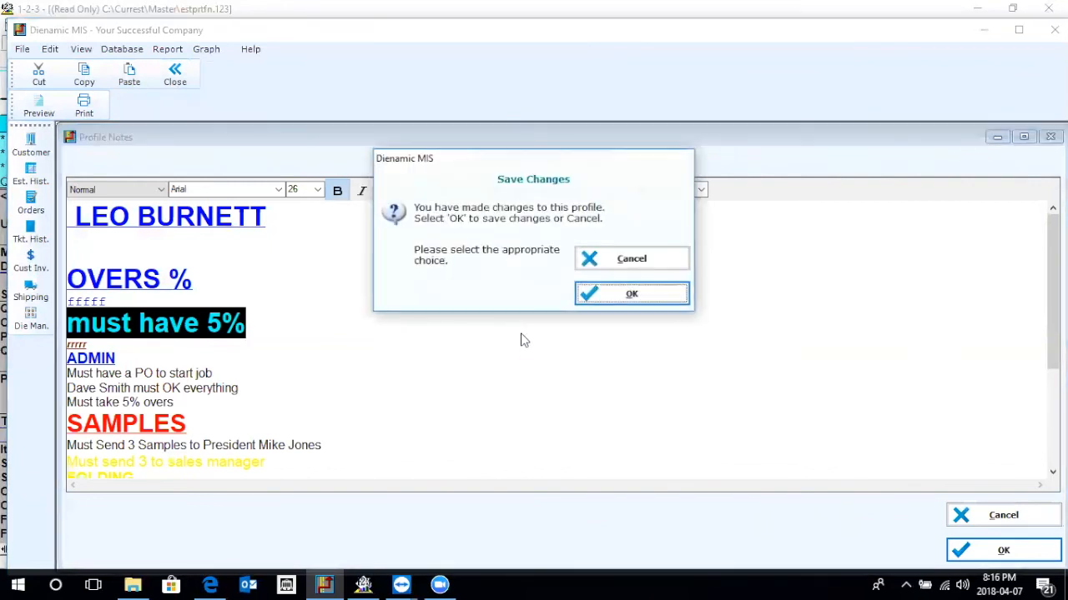
pyautogui.click(605, 297)
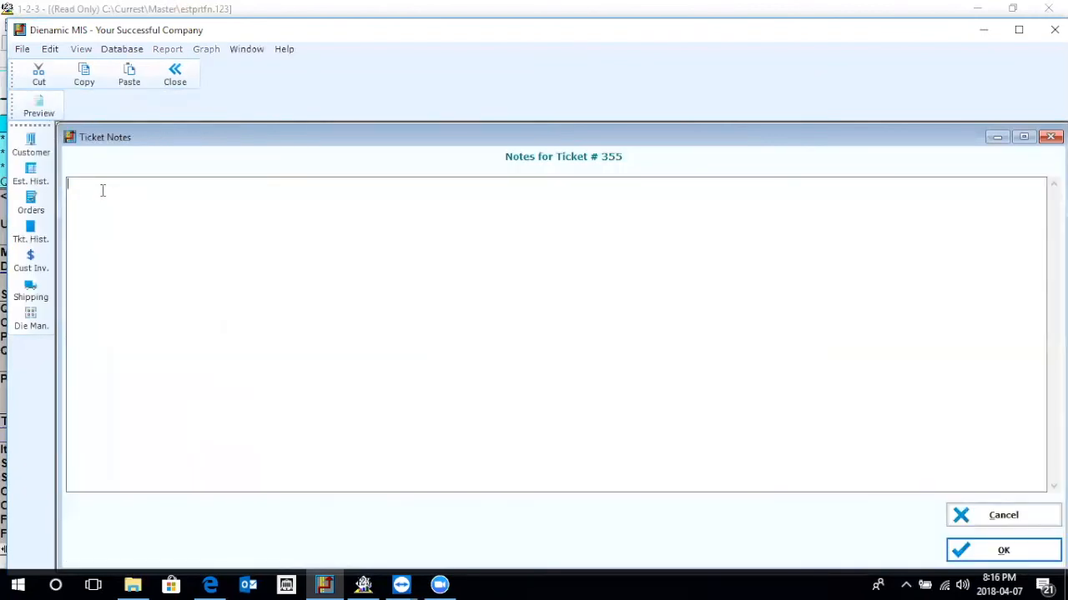
# Paste "must have 5%" into the order's ticket notes and save them.
pyautogui.rightClick(103, 191)
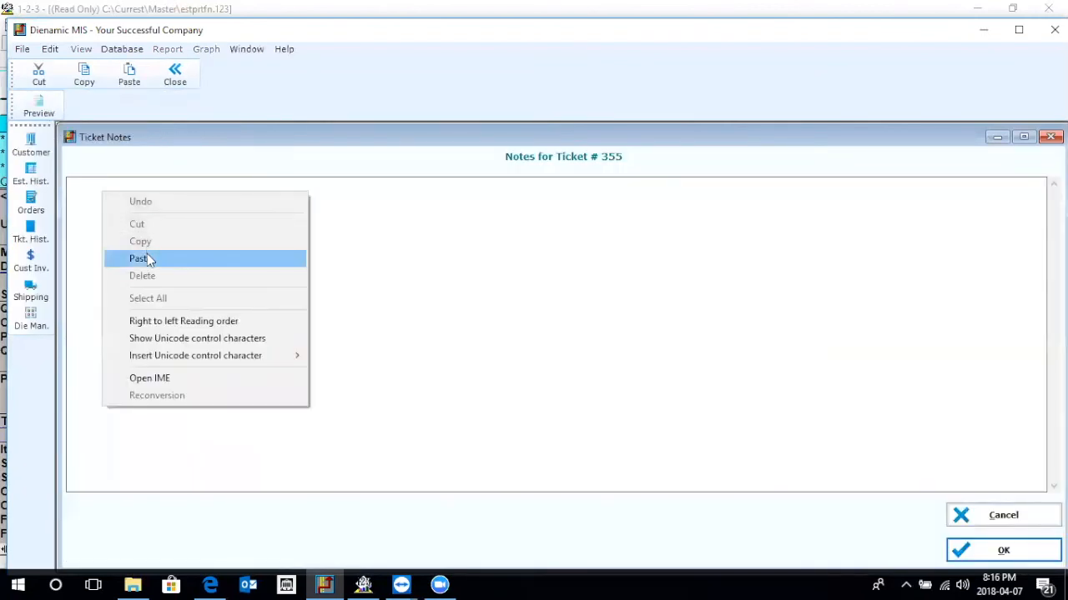
pyautogui.click(147, 259)
pyautogui.click(175, 75)
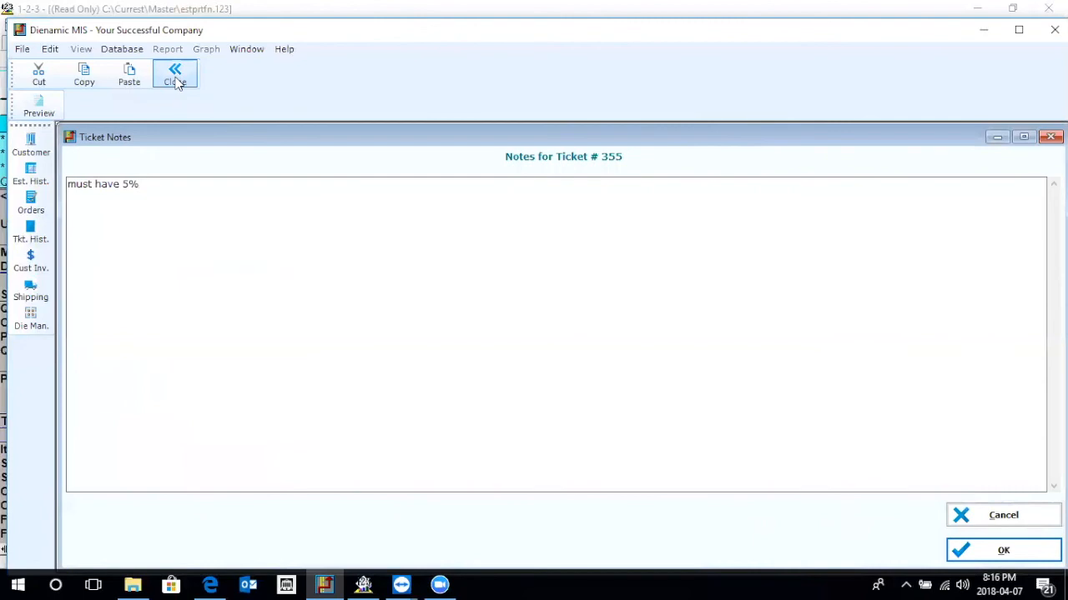
pyautogui.click(525, 345)
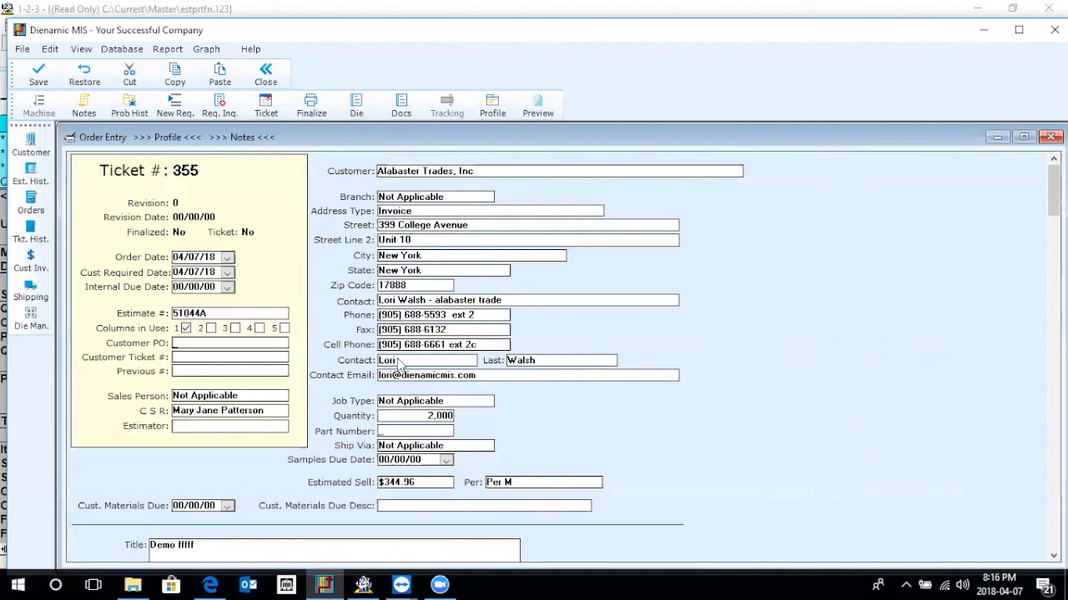
# Finalize the order and open its ticket report.
pyautogui.scroll(-10, 387, 380)
pyautogui.scroll(10, 334, 308)
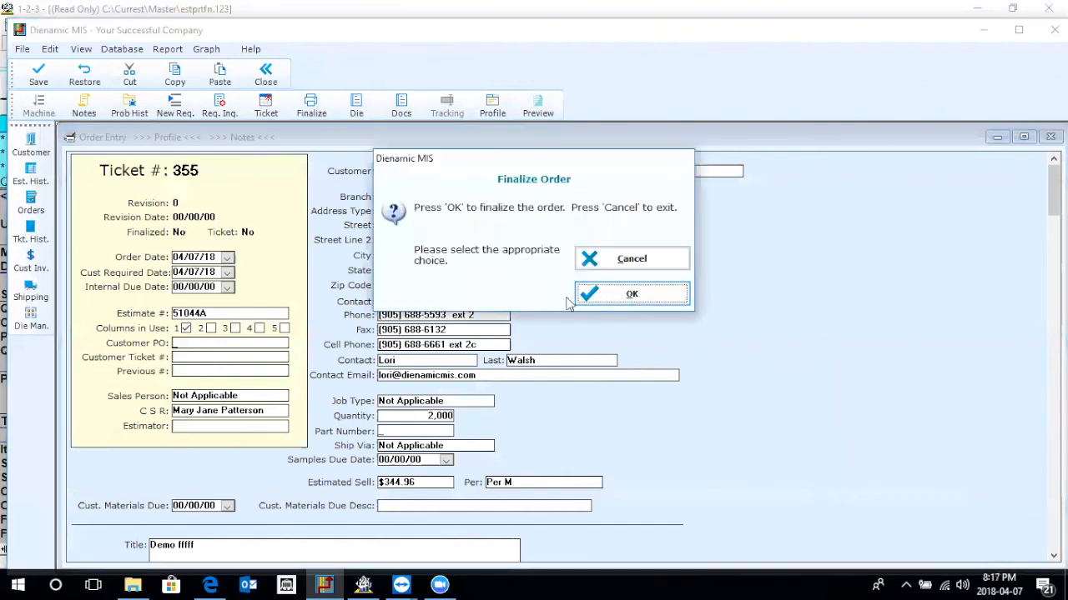
pyautogui.click(575, 297)
pyautogui.click(353, 276)
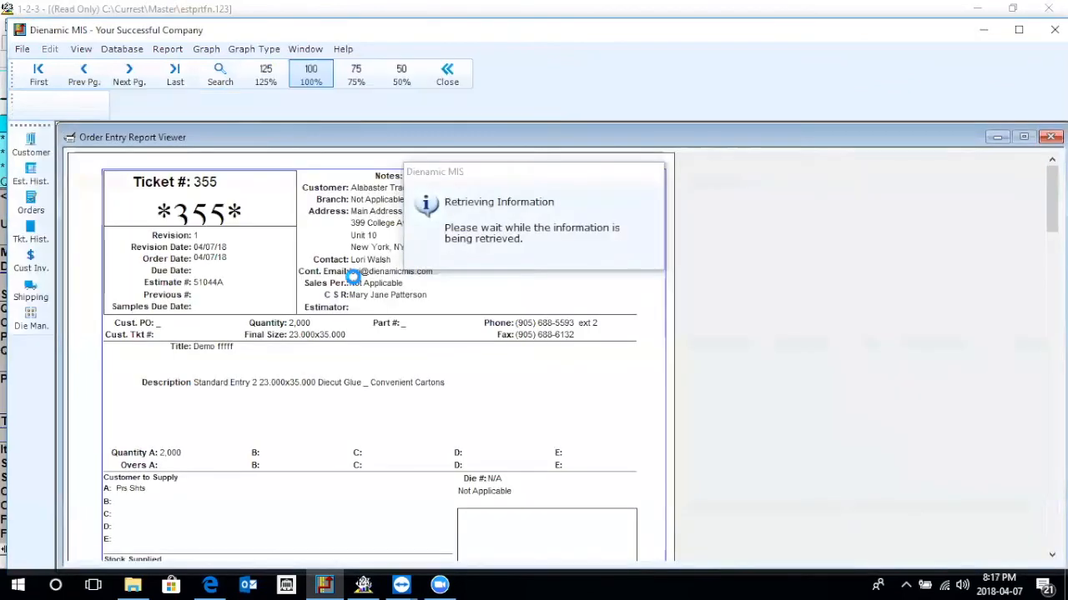
# Review the finalized ticket report's header, materials, packing and task sections, and close the report viewer.
pyautogui.scroll(-10, 388, 377)
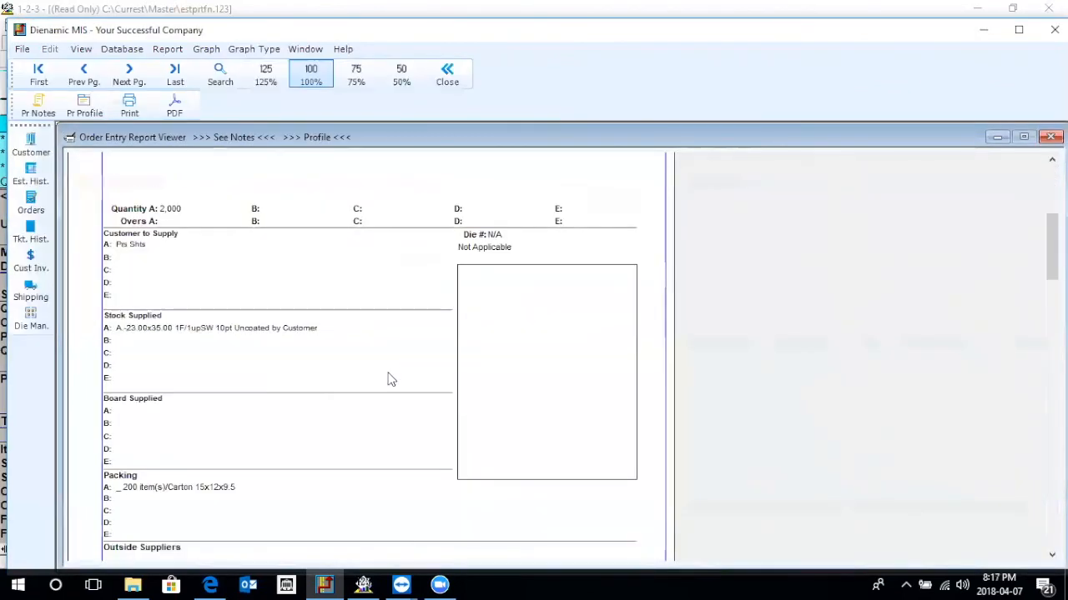
pyautogui.scroll(5, 389, 379)
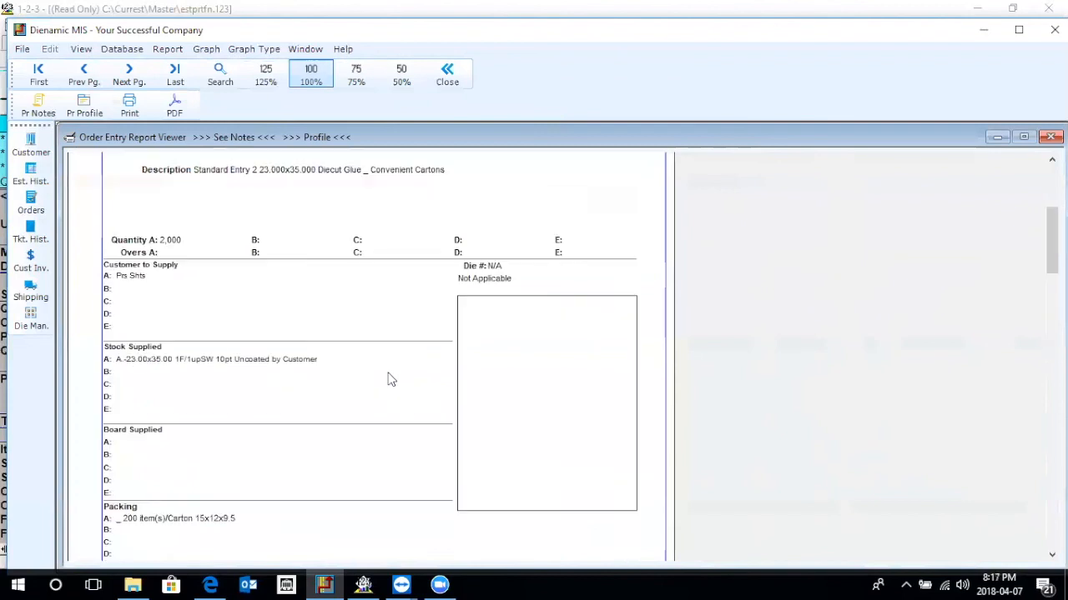
pyautogui.scroll(-5, 389, 379)
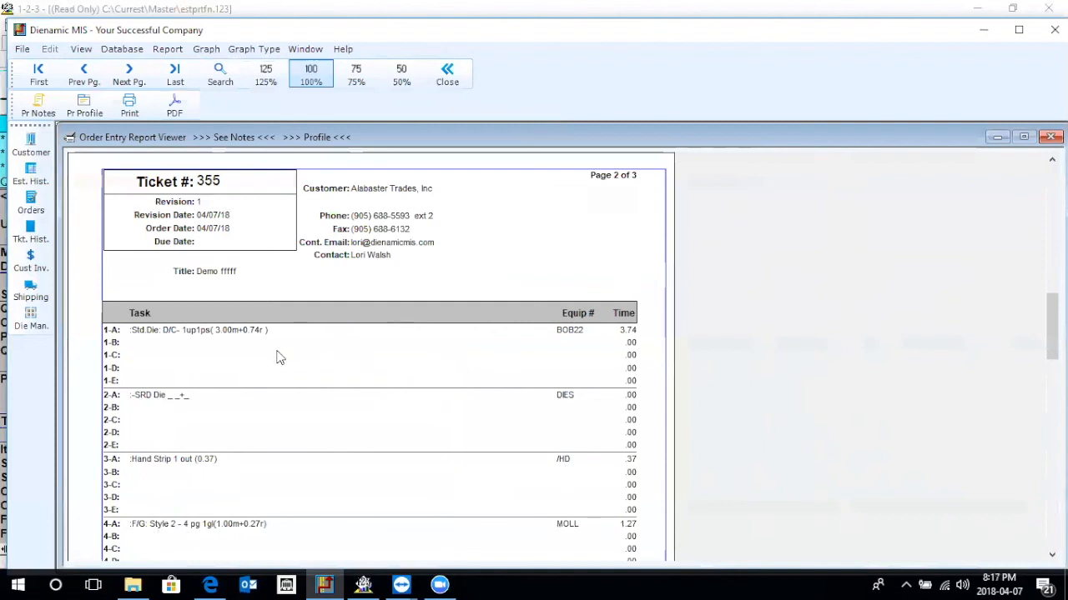
pyautogui.scroll(5, 280, 357)
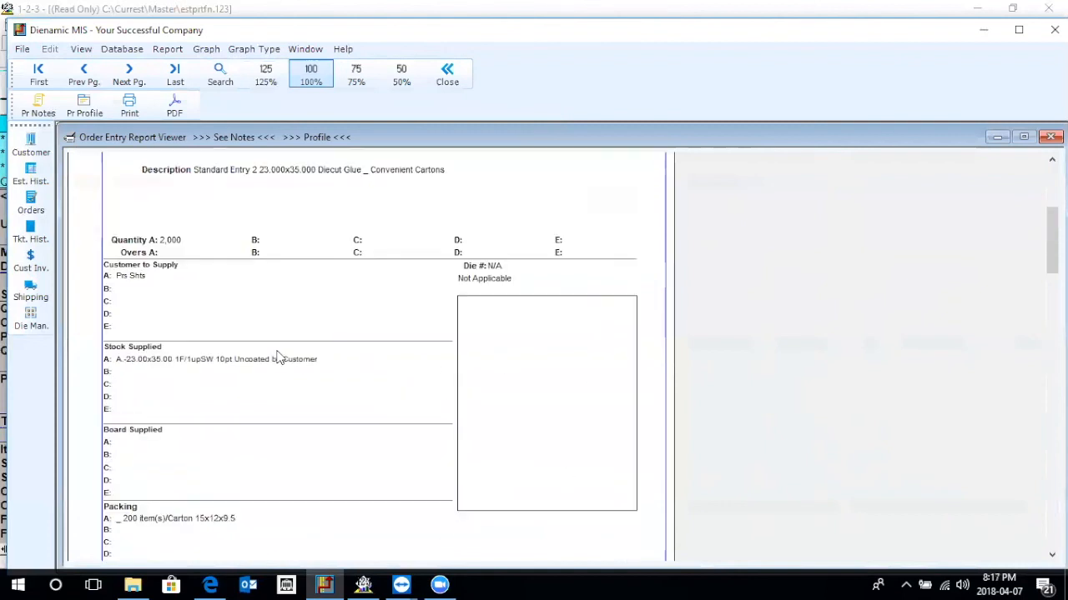
pyautogui.scroll(4, 280, 357)
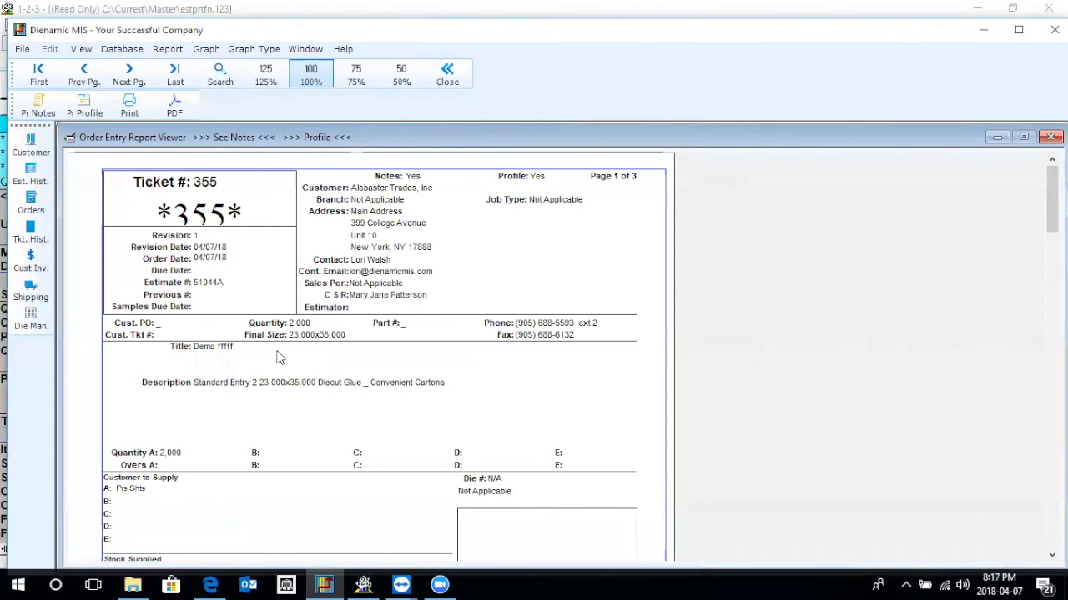
pyautogui.click(447, 75)
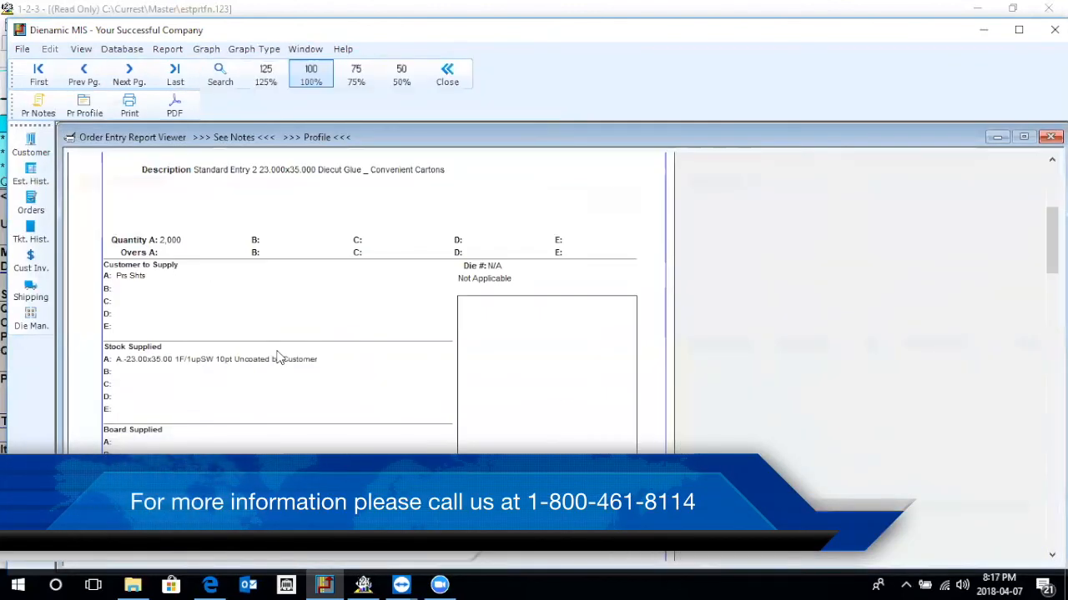
pyautogui.scroll(4, 279, 357)
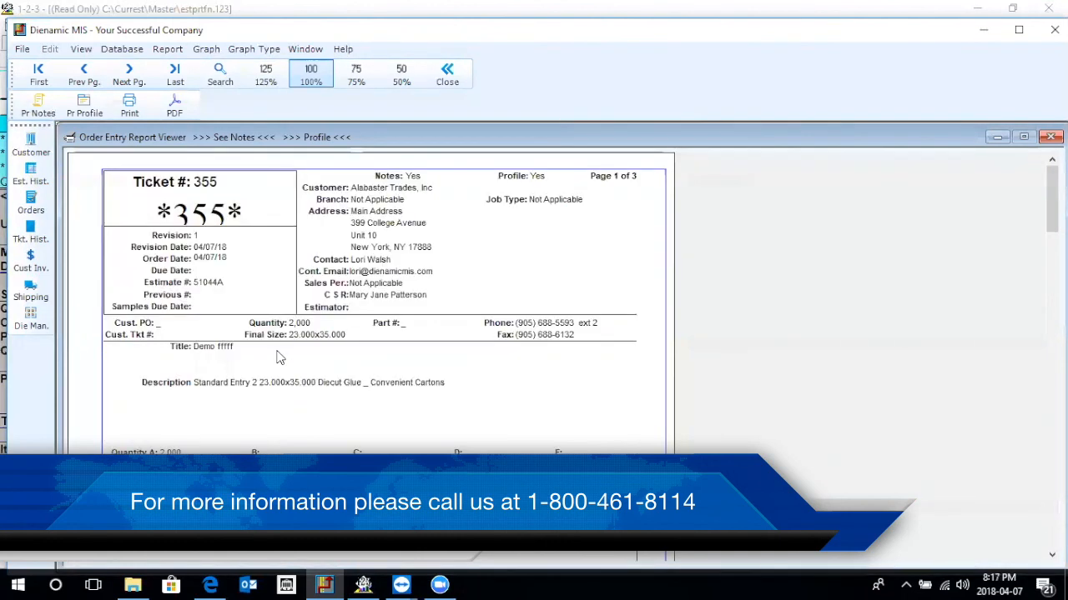
pyautogui.click(448, 75)
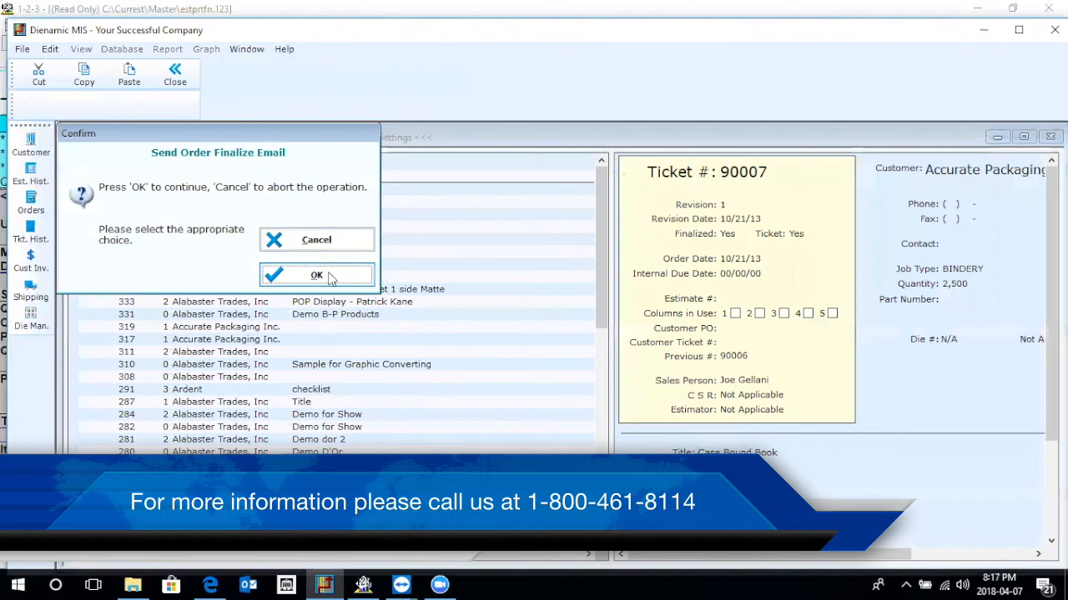